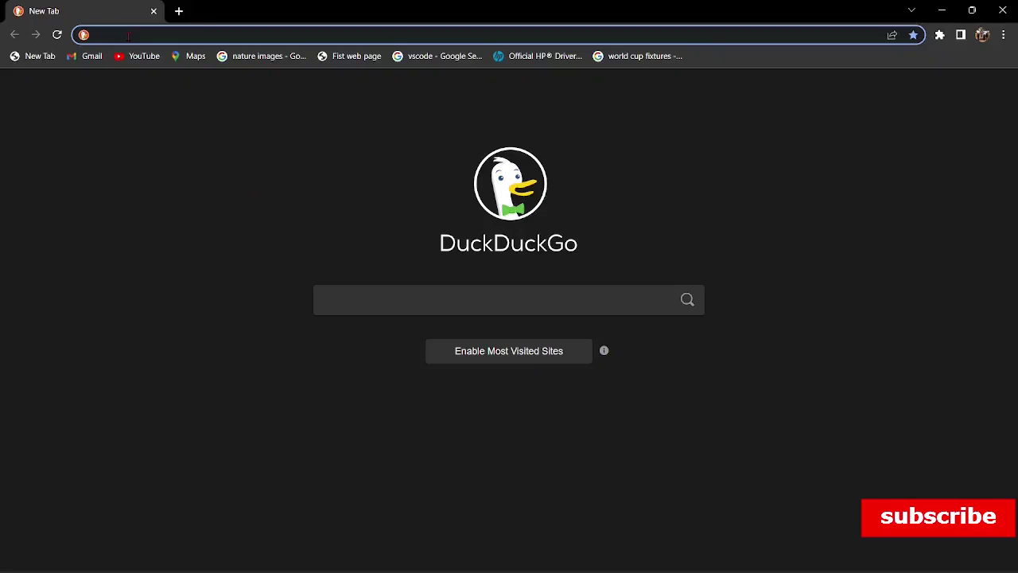
# Search for XDM and open the FileHorse Xtreme Download Manager result
pyautogui.write('XDM')
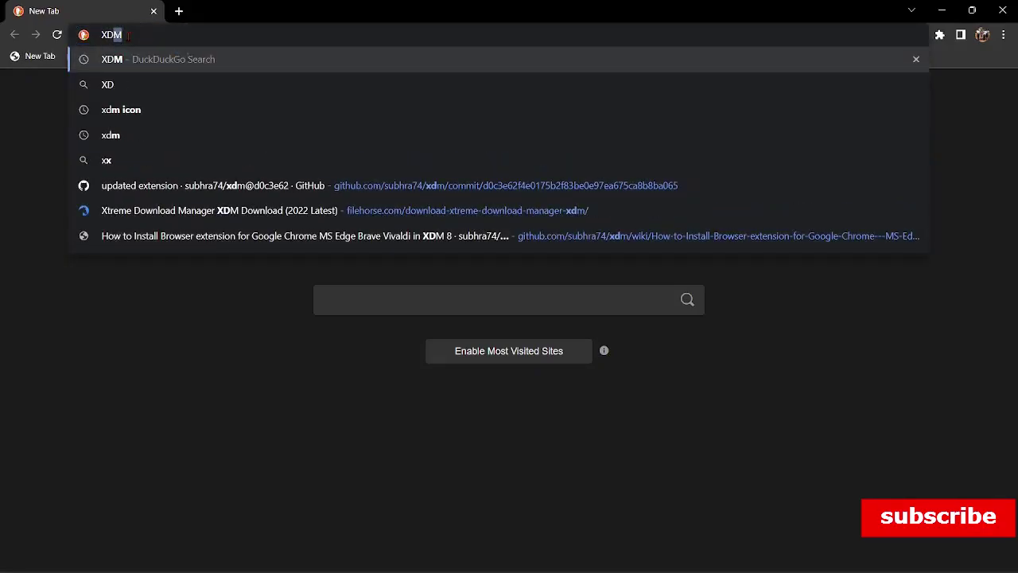
pyautogui.press('Return')
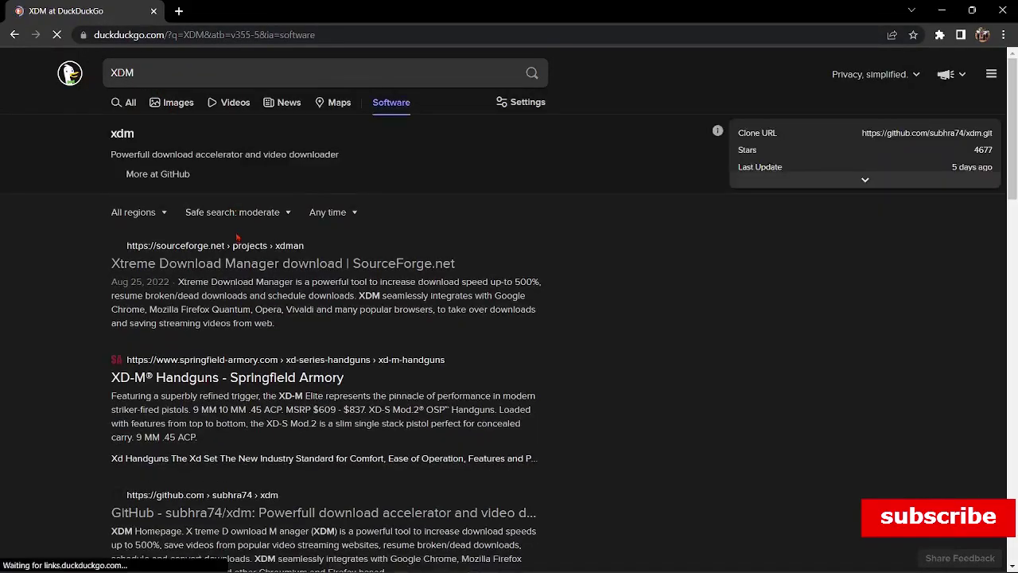
pyautogui.scroll(-3, 239, 236)
pyautogui.scroll(-1, 239, 237)
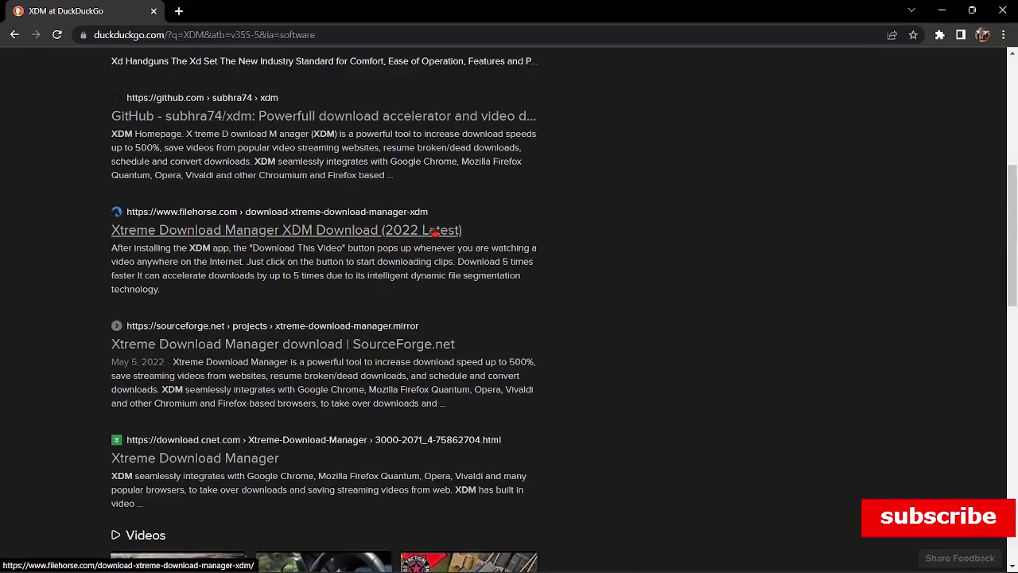
pyautogui.click(295, 231)
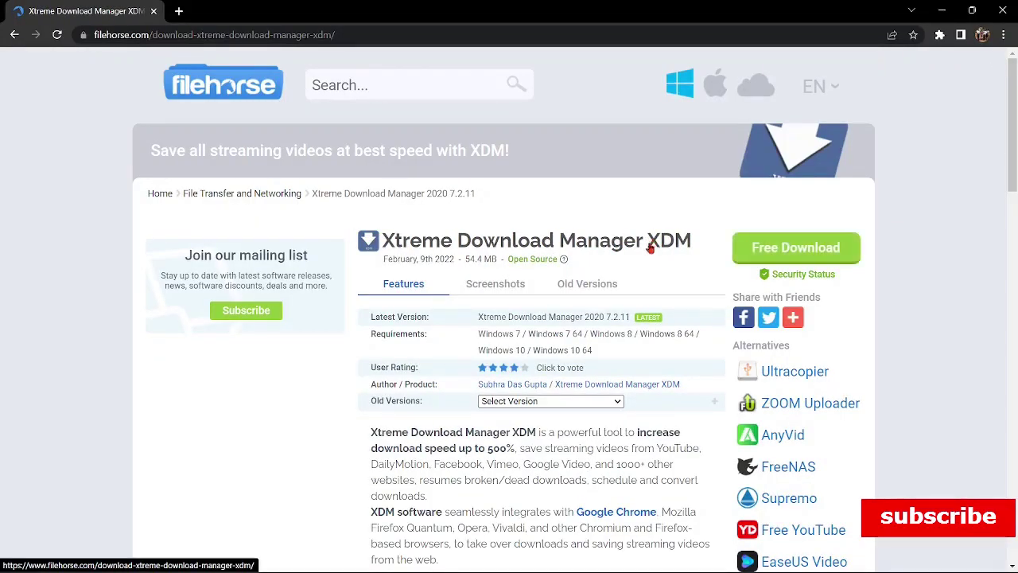
# Start the xdmsetup.msi download from FileHorse, then cancel it from the download shelf
pyautogui.click(782, 253)
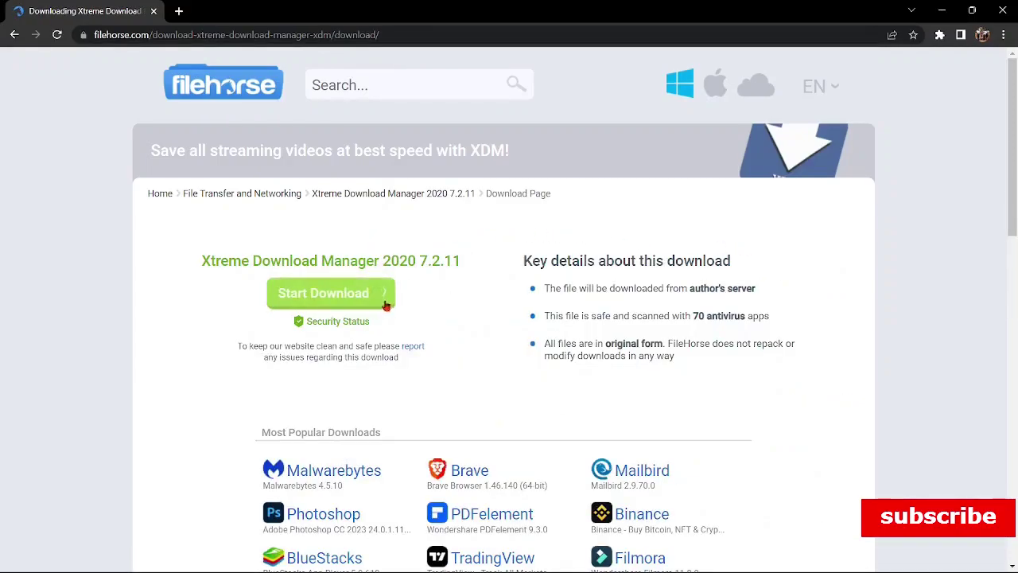
pyautogui.click(333, 299)
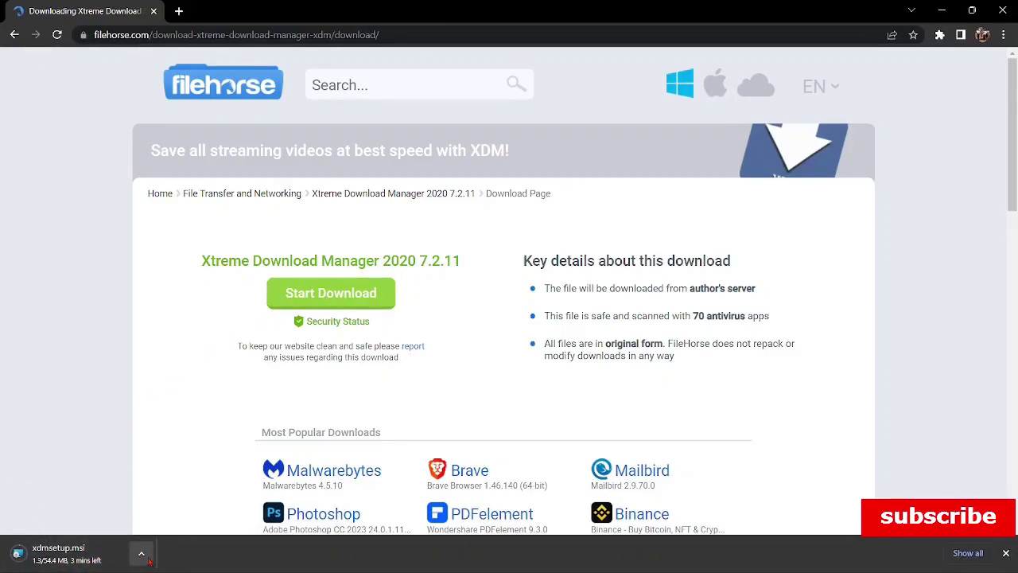
pyautogui.click(140, 553)
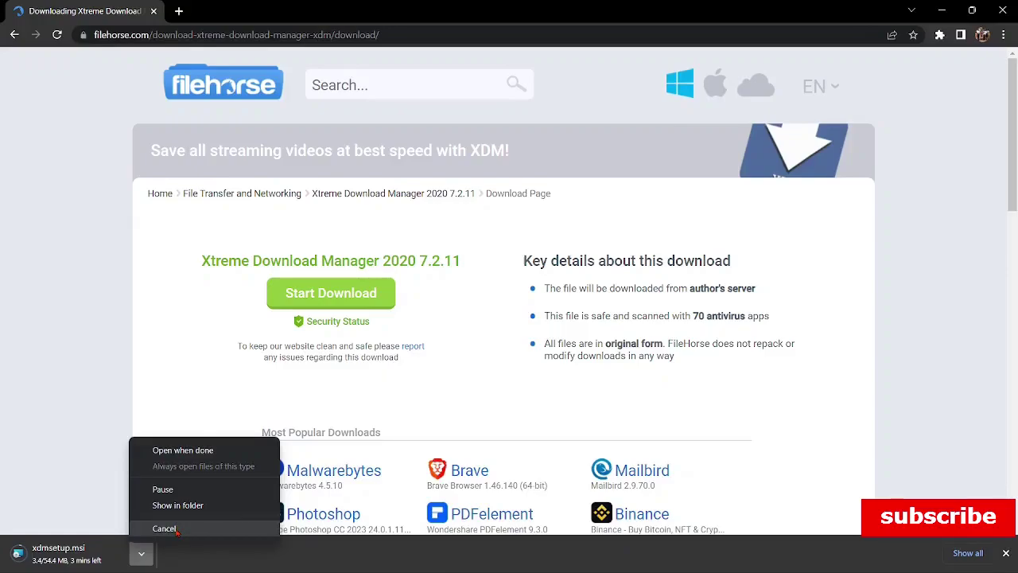
pyautogui.click(165, 528)
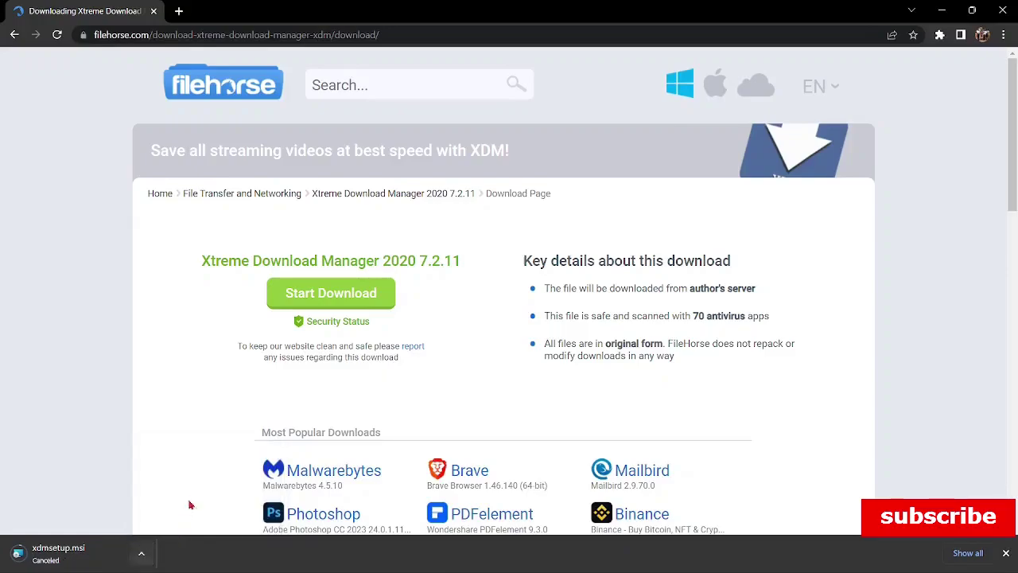
# In a new tab, search DuckDuckGo for 'winRAR' using the autocomplete suggestion
pyautogui.click(180, 12)
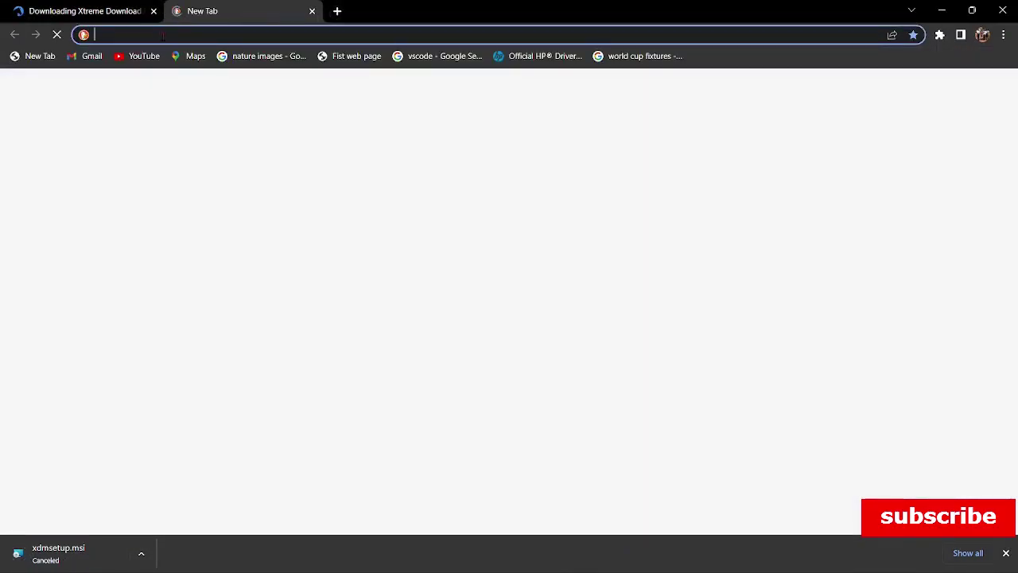
pyautogui.write('win')
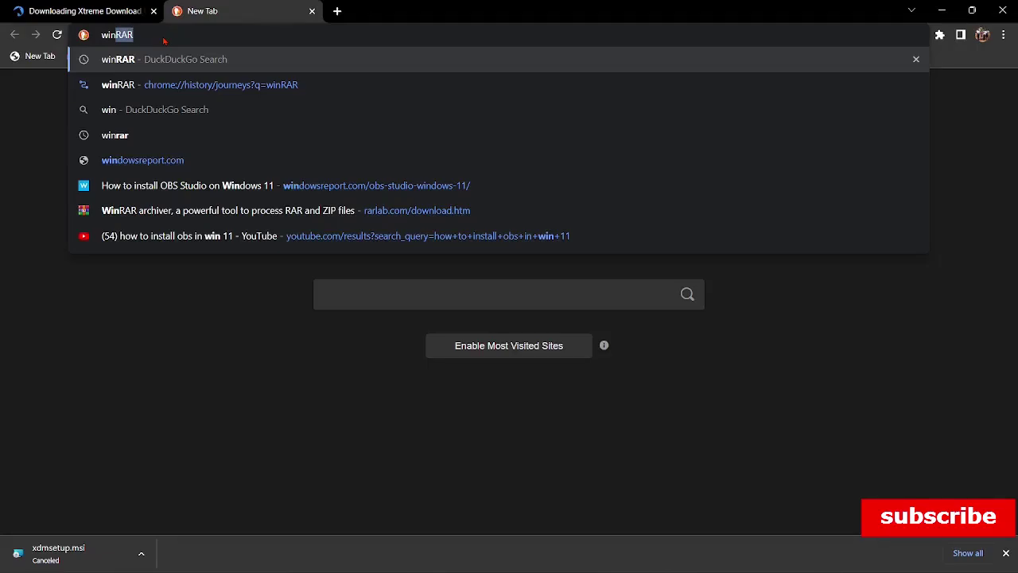
pyautogui.press('Right')
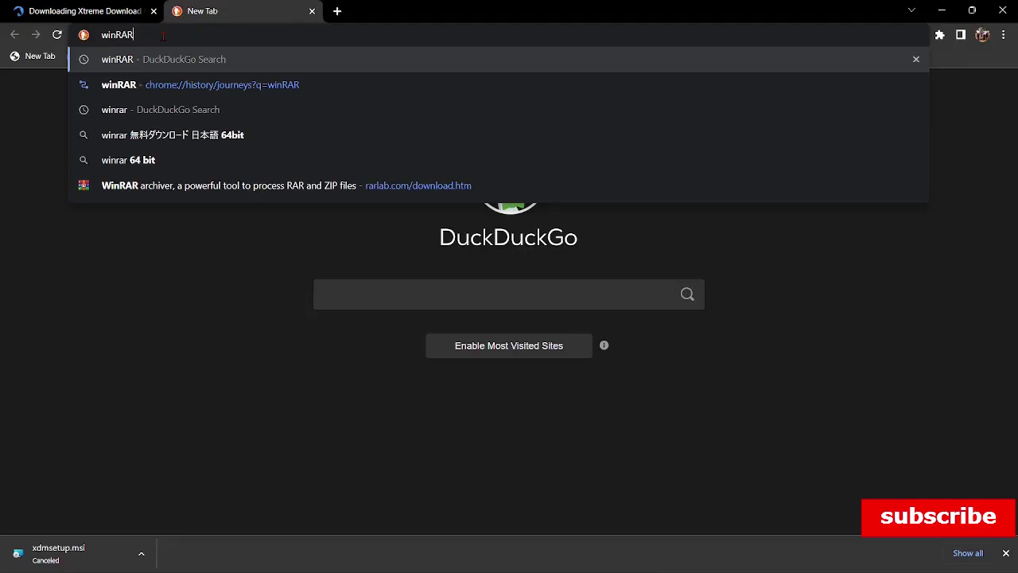
pyautogui.press('Return')
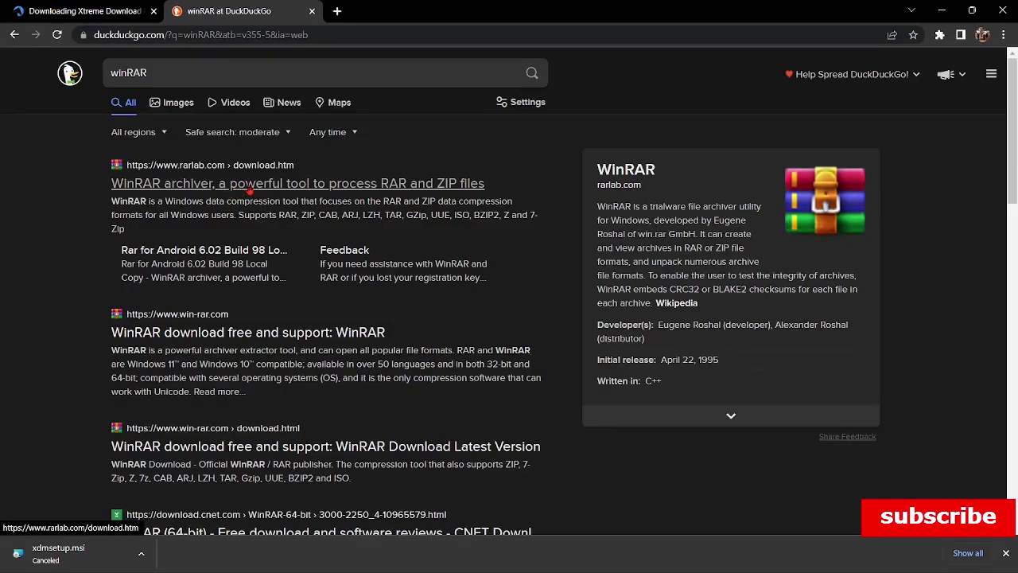
# On the RARLAB page, start downloading WinRAR x64 6.20 beta 2, then cancel it
pyautogui.click(251, 183)
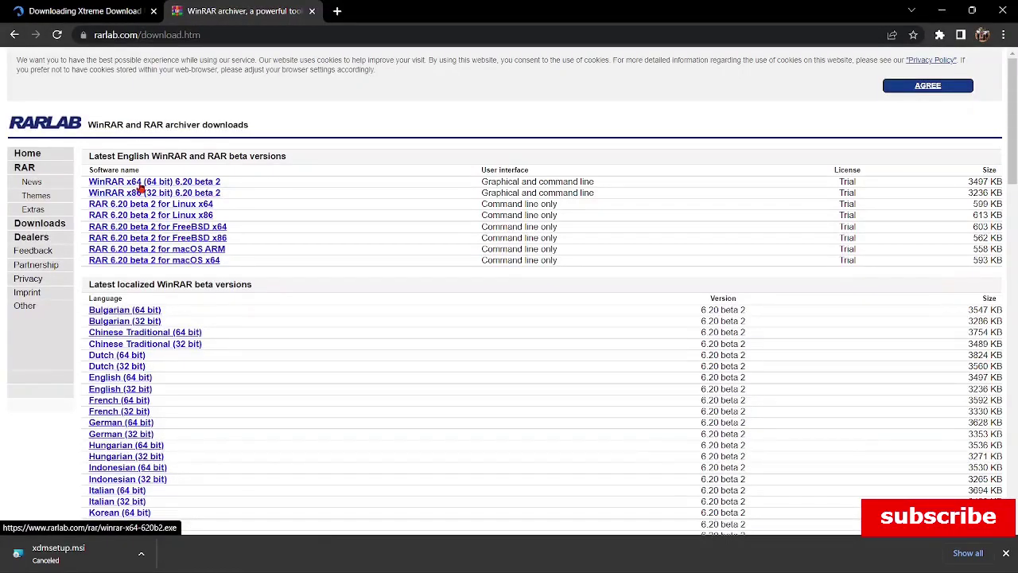
pyautogui.click(168, 184)
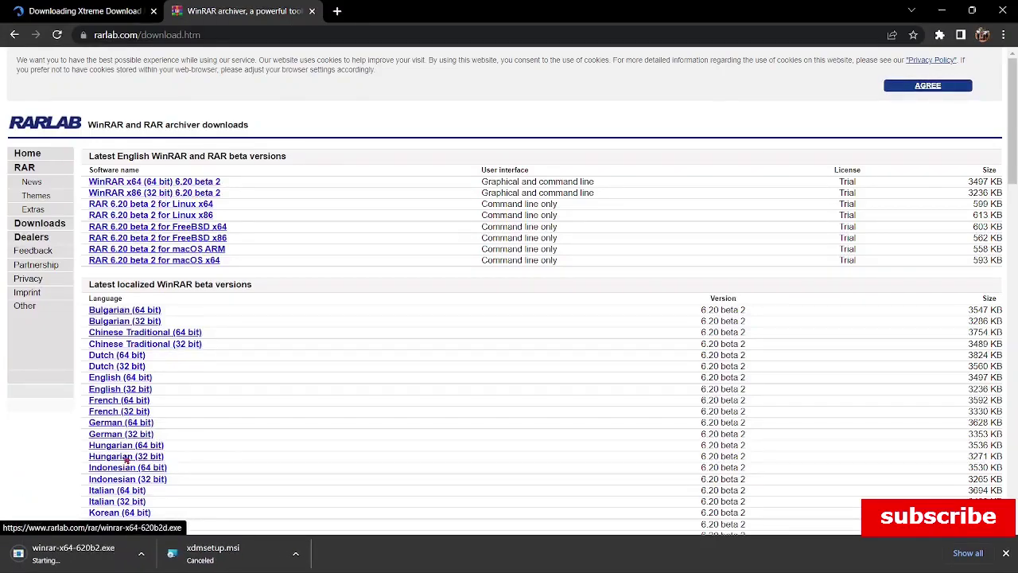
pyautogui.click(142, 554)
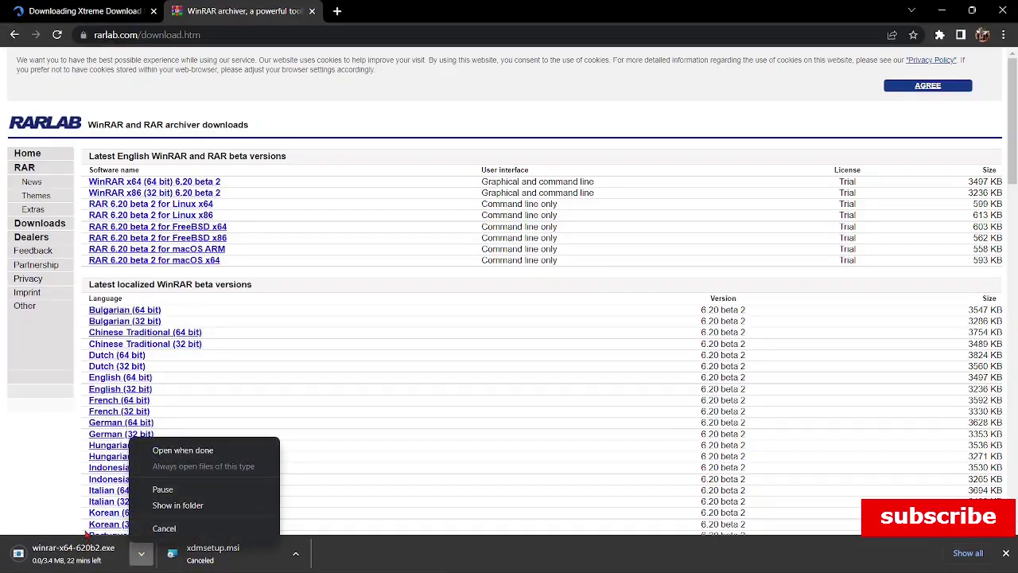
pyautogui.click(163, 528)
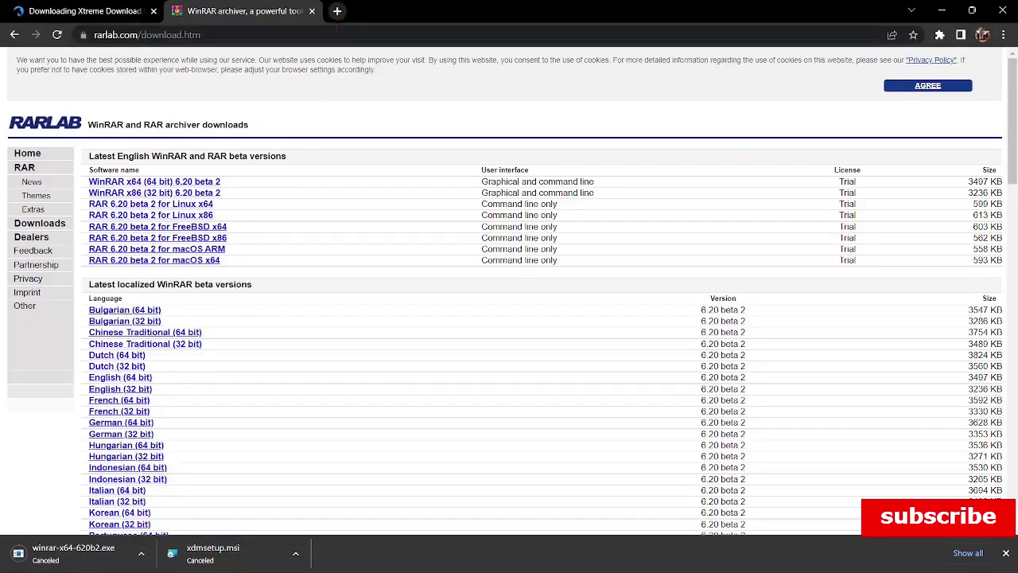
# Copy the XDM extension's GitHub commit URL from Notepad and open a blank Chrome tab
pyautogui.moveTo(394, 568)
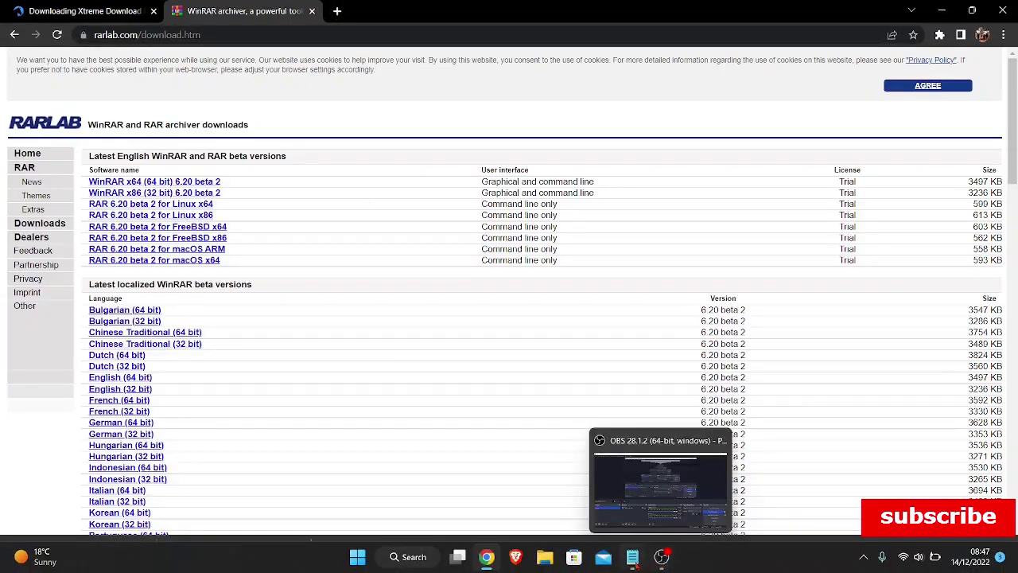
pyautogui.click(632, 556)
pyautogui.click(227, 169)
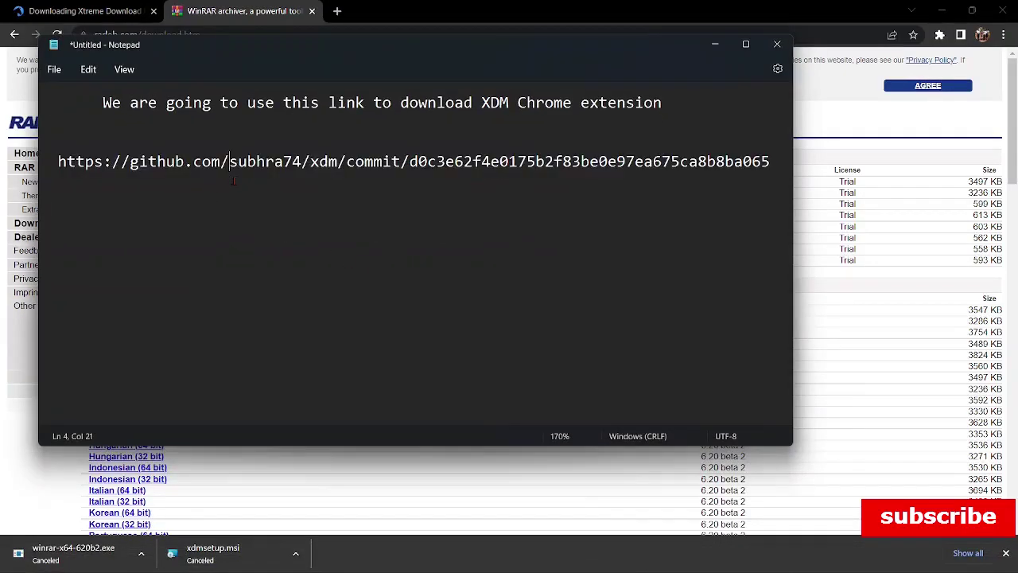
pyautogui.moveTo(53, 161); pyautogui.dragTo(770, 190)
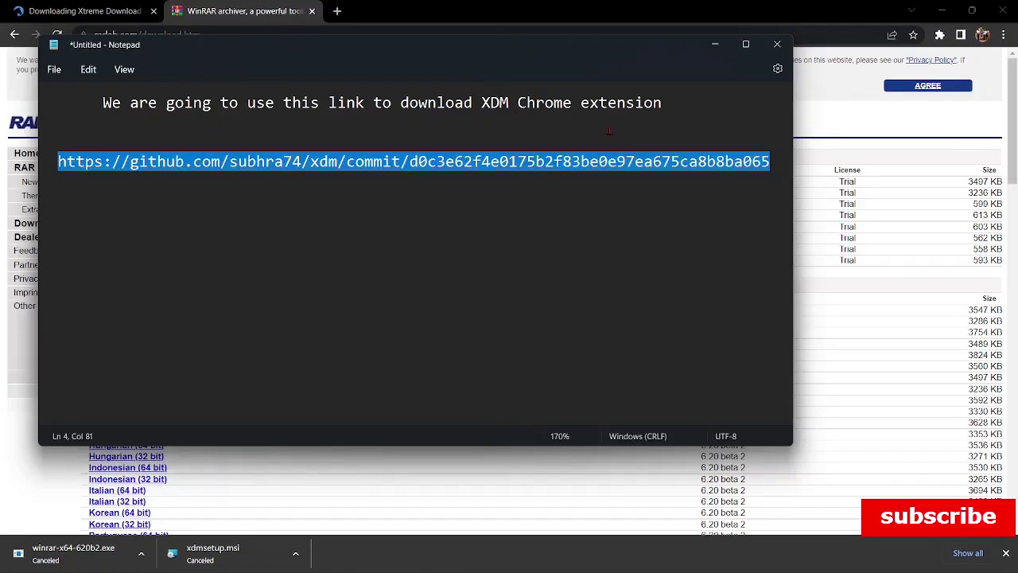
pyautogui.rightClick(425, 165)
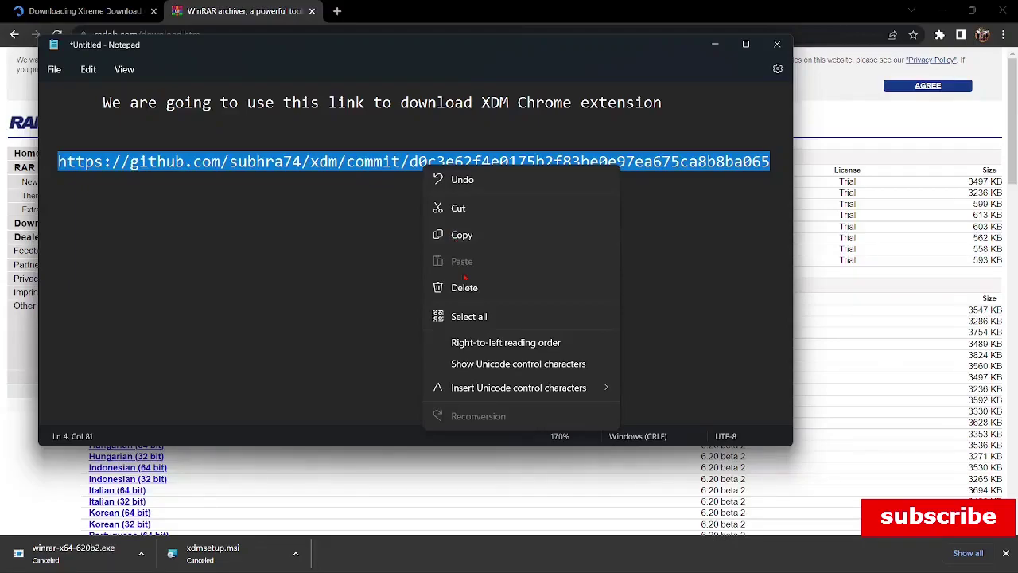
pyautogui.click(465, 234)
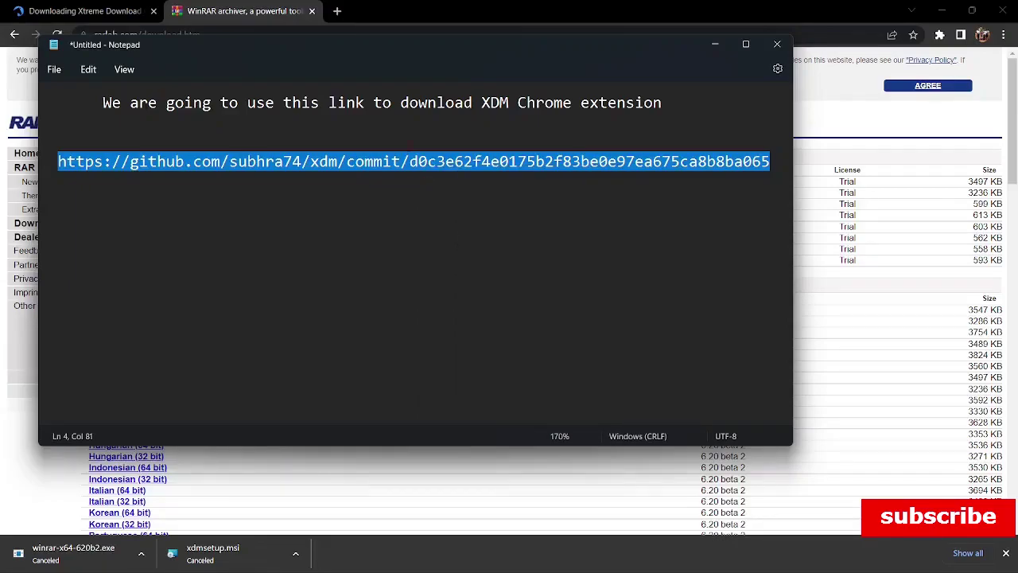
pyautogui.click(334, 24)
pyautogui.click(337, 11)
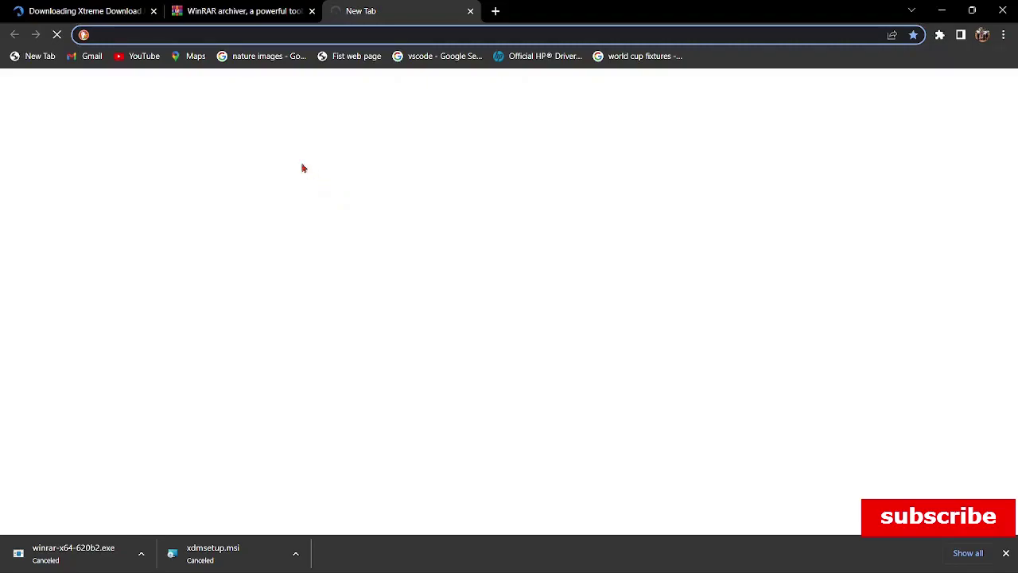
# Load the pasted GitHub commit link and open chrome.zip's page via View file
pyautogui.rightClick(144, 35)
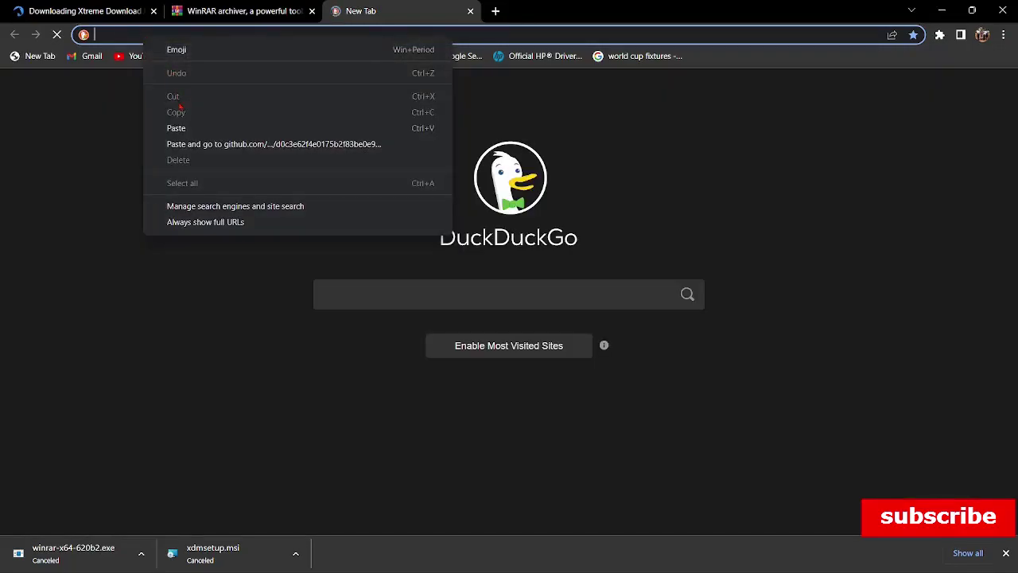
pyautogui.click(186, 129)
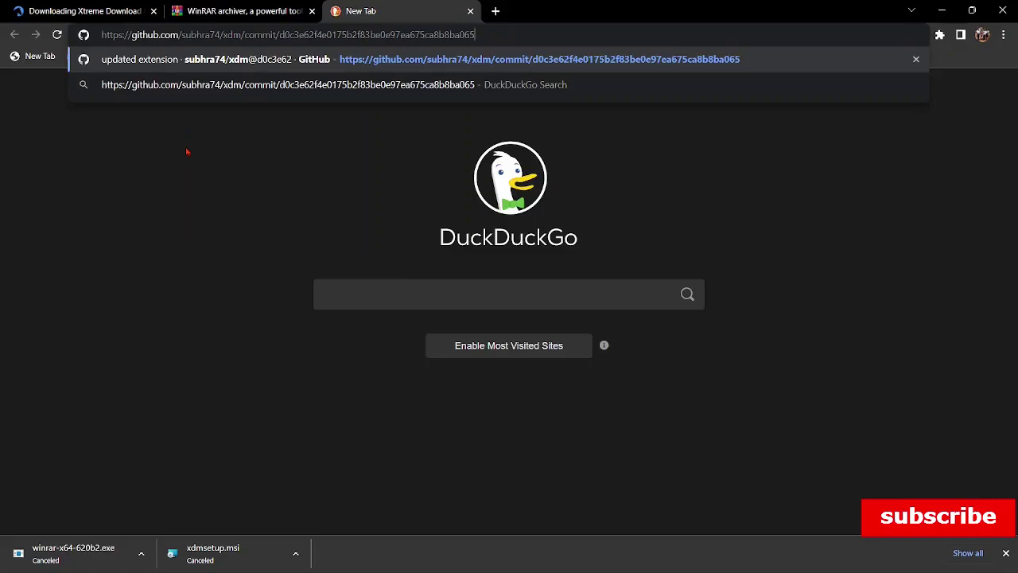
pyautogui.press('Return')
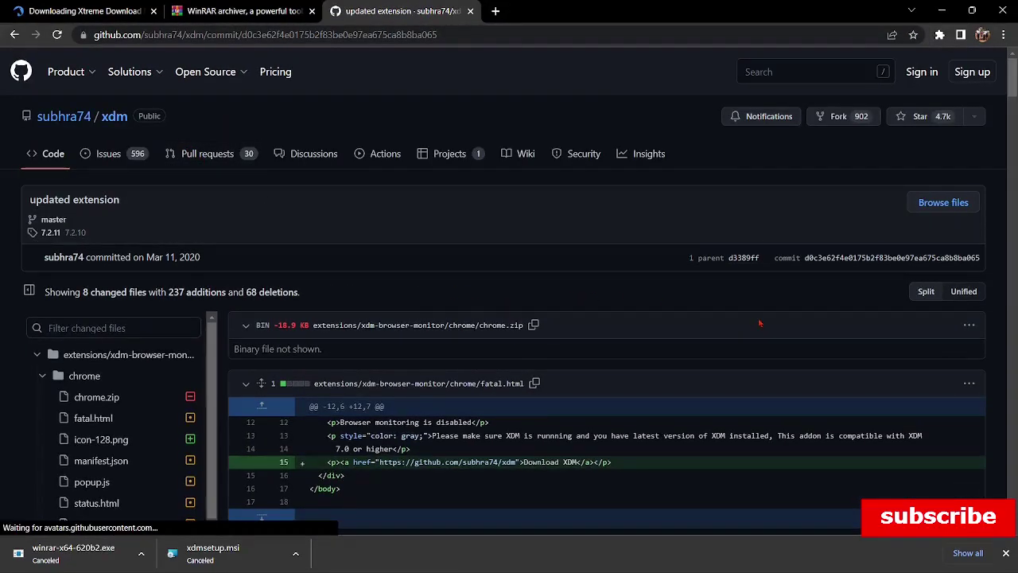
pyautogui.click(966, 326)
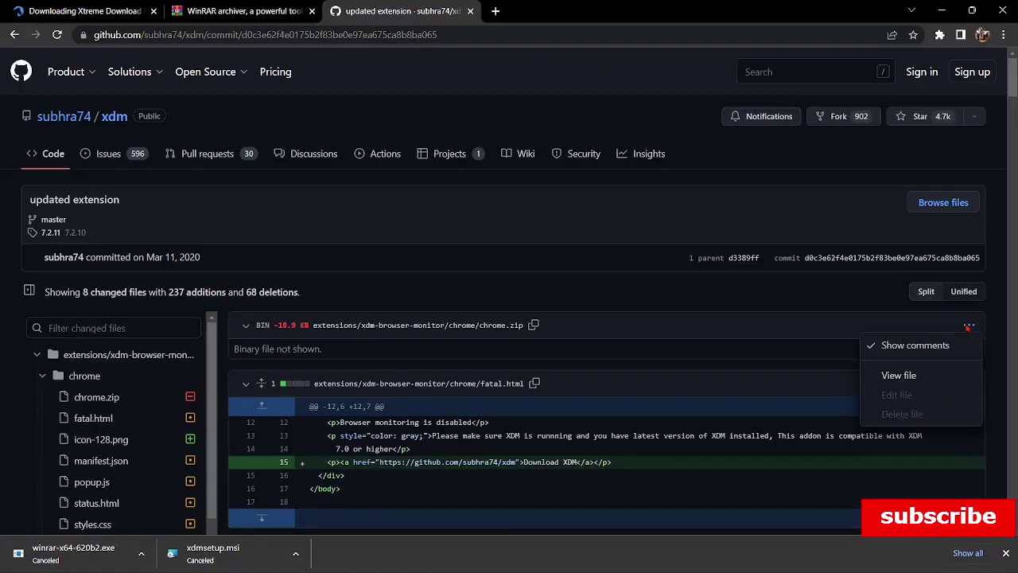
pyautogui.click(907, 379)
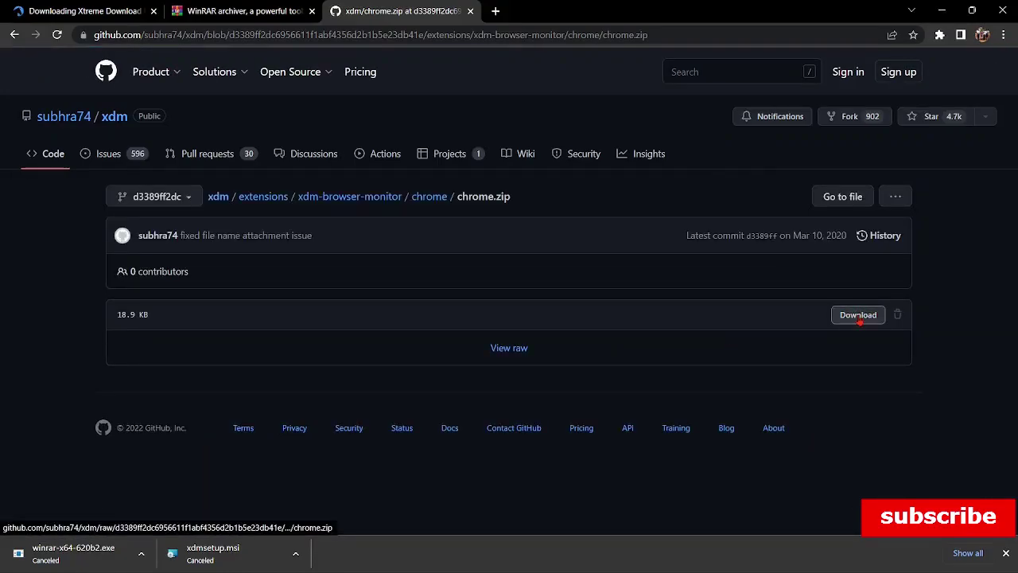
# Download chrome.zip, minimize Chrome, and close Notepad without saving the notes
pyautogui.click(859, 322)
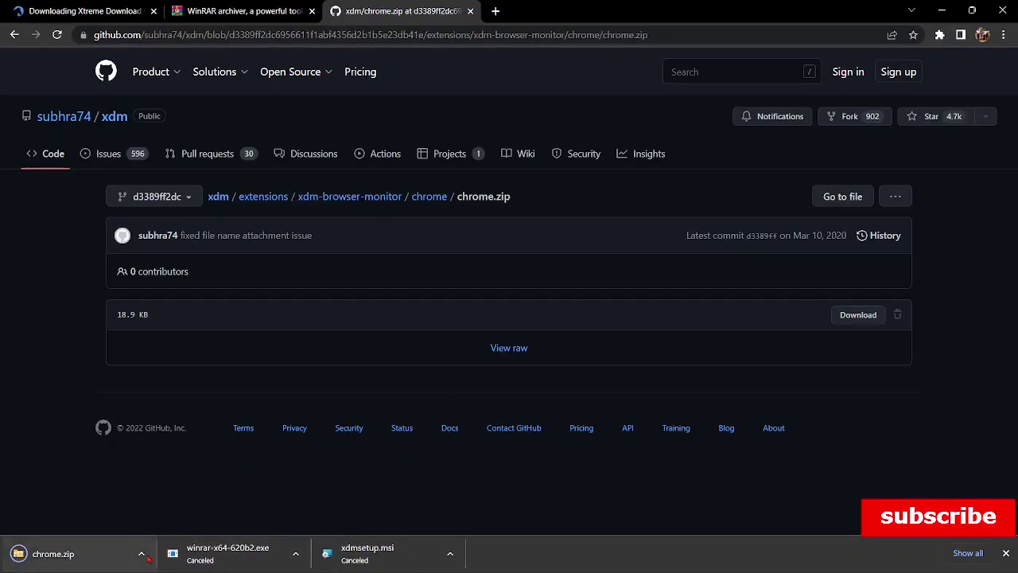
pyautogui.click(143, 555)
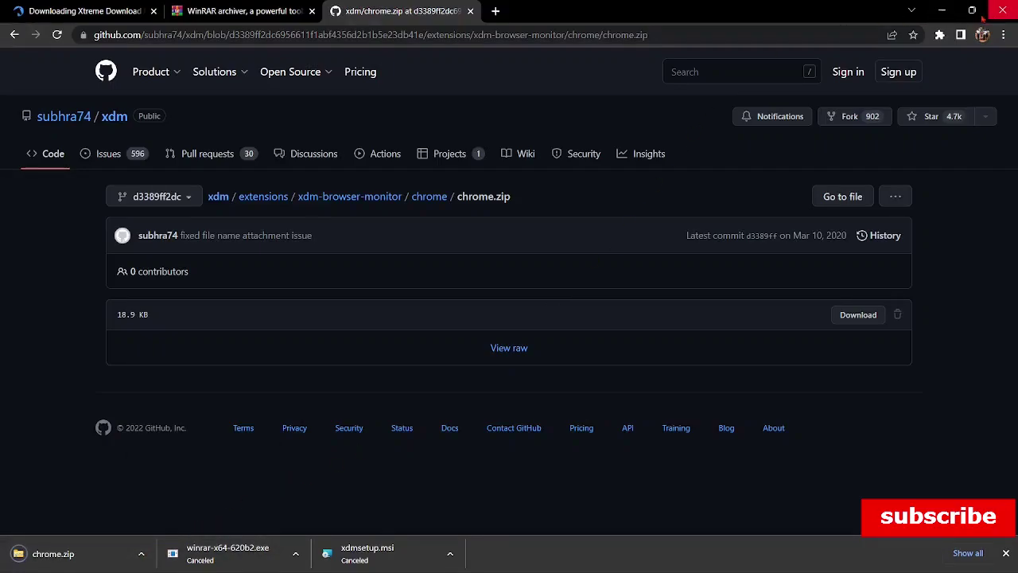
pyautogui.click(938, 12)
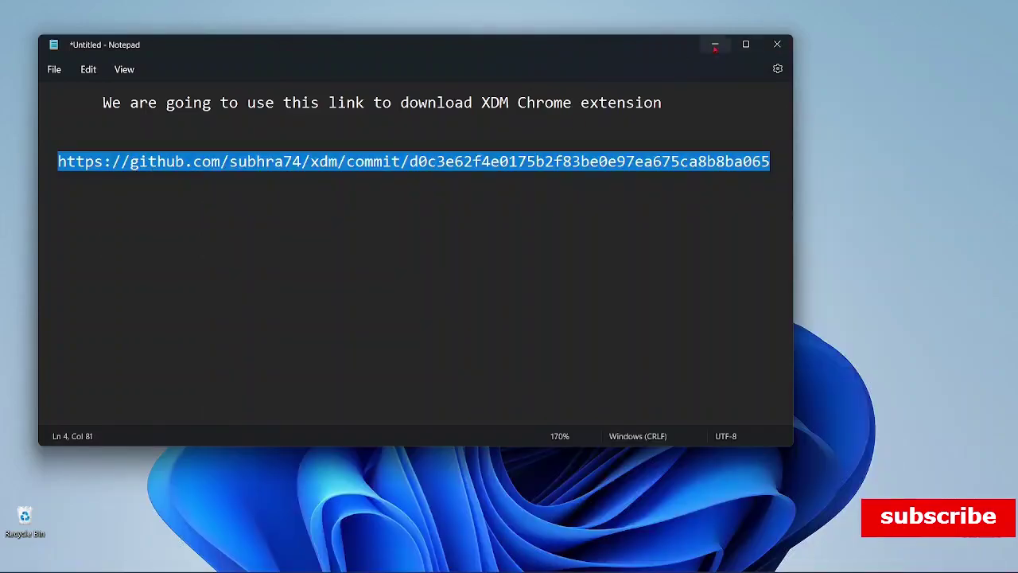
pyautogui.click(777, 43)
pyautogui.click(416, 278)
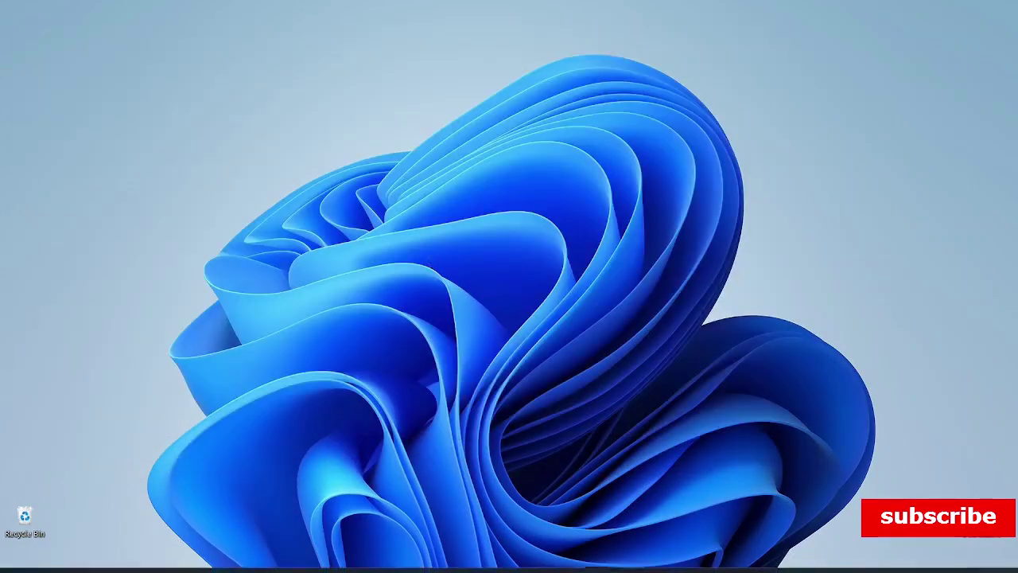
# Open File Explorer and browse to Downloads\Compressed to find the Chrome zip
pyautogui.moveTo(363, 561)
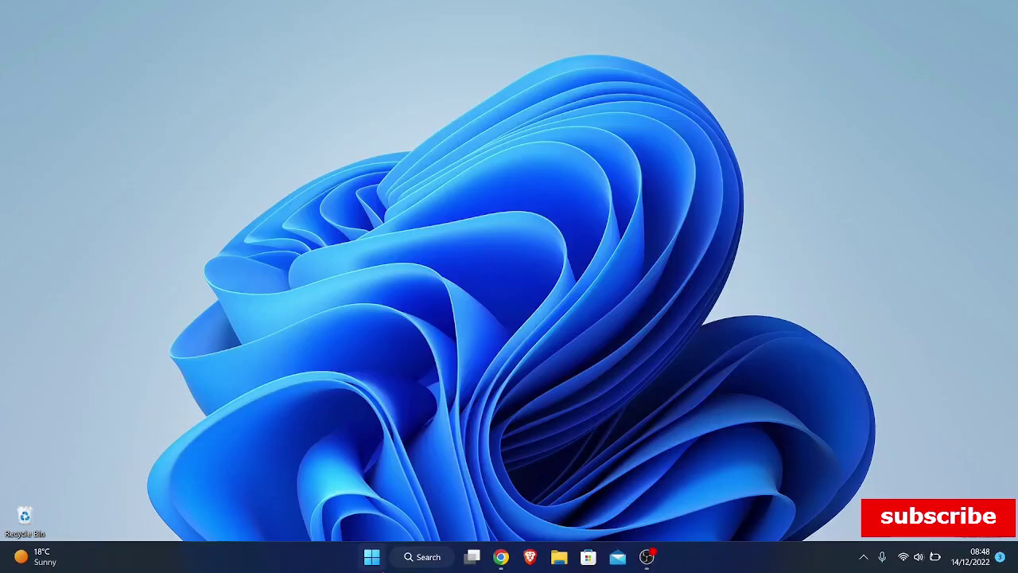
pyautogui.click(559, 559)
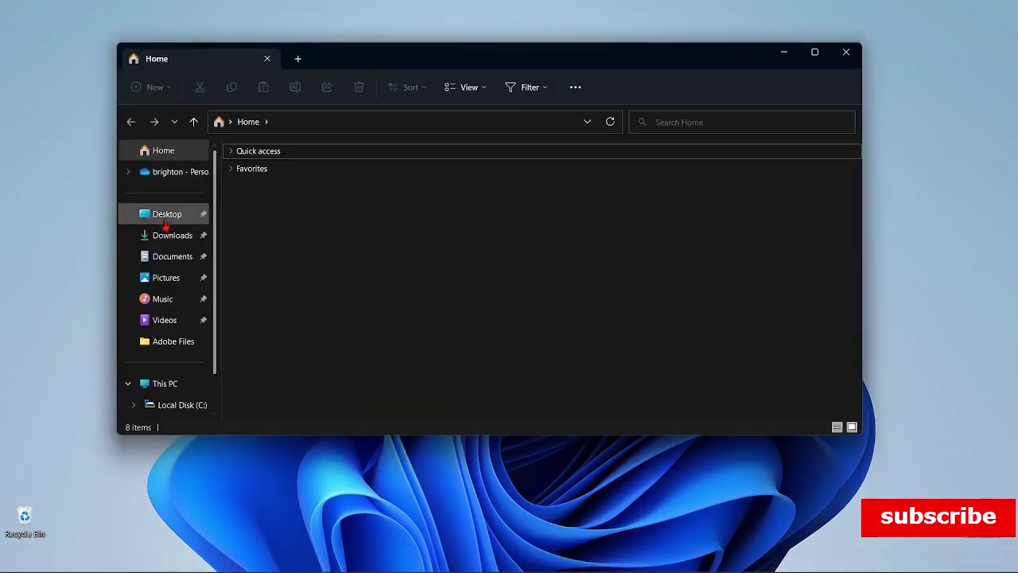
pyautogui.click(163, 239)
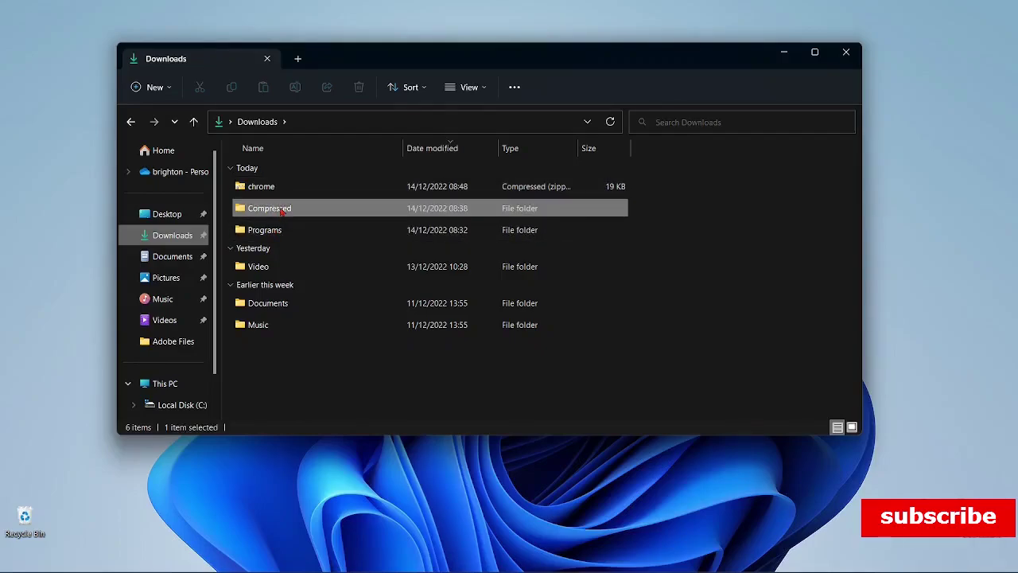
pyautogui.doubleClick(279, 208)
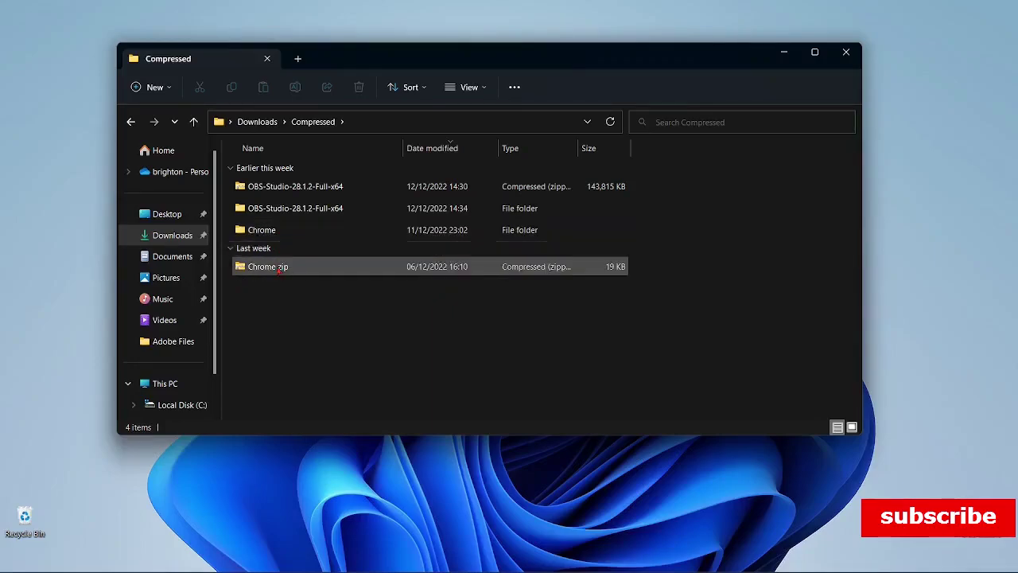
pyautogui.moveTo(279, 231)
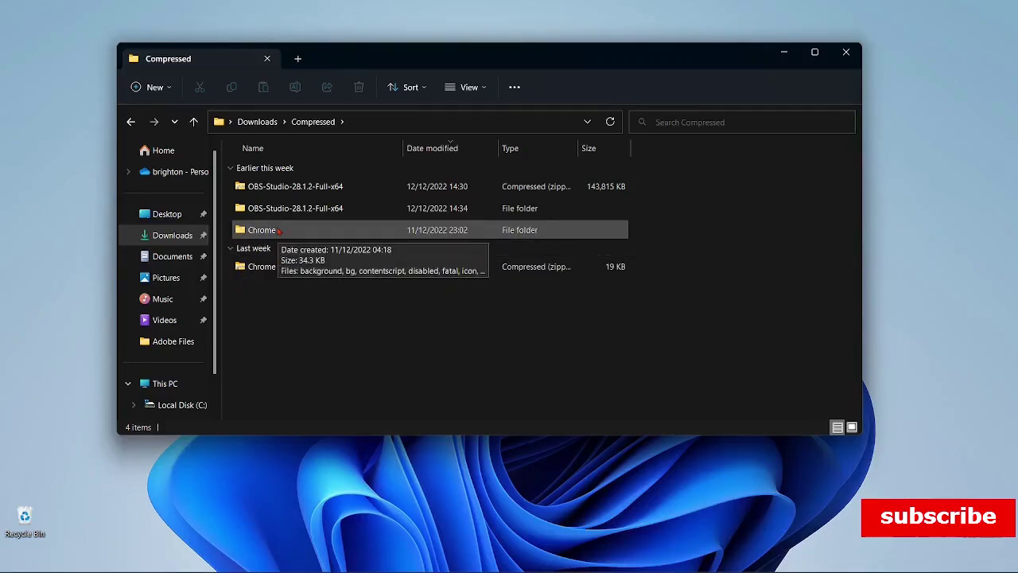